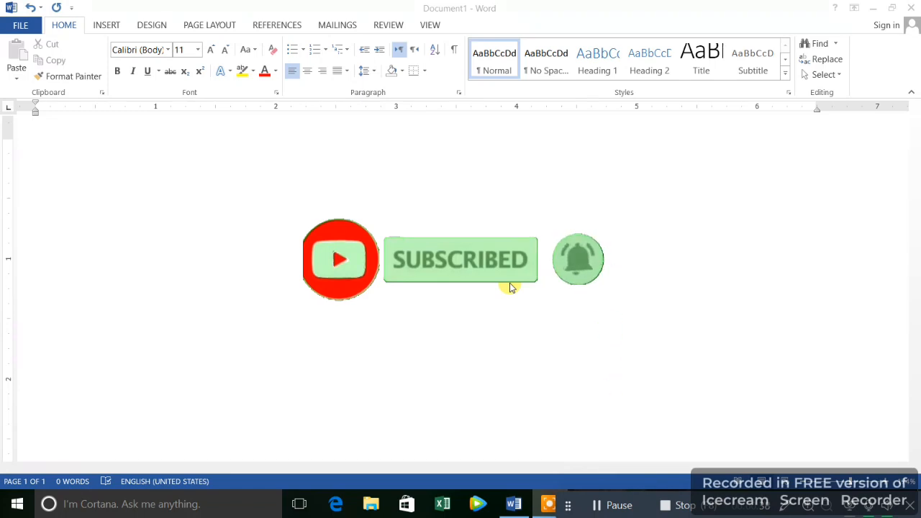
Enter the text "Atif Technical" in the blank document, three lines below the top of the page.
click(60, 223)
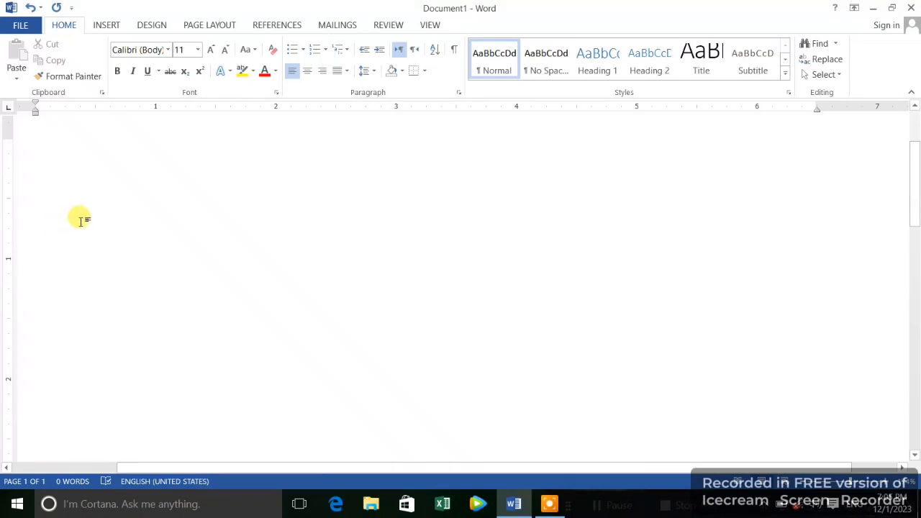
key(Return)
key(Return)
key(Return)
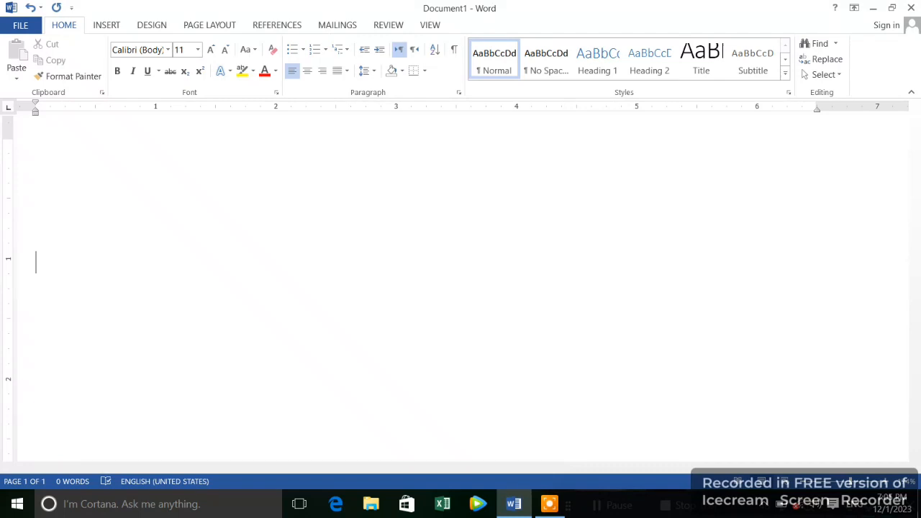
text(At)
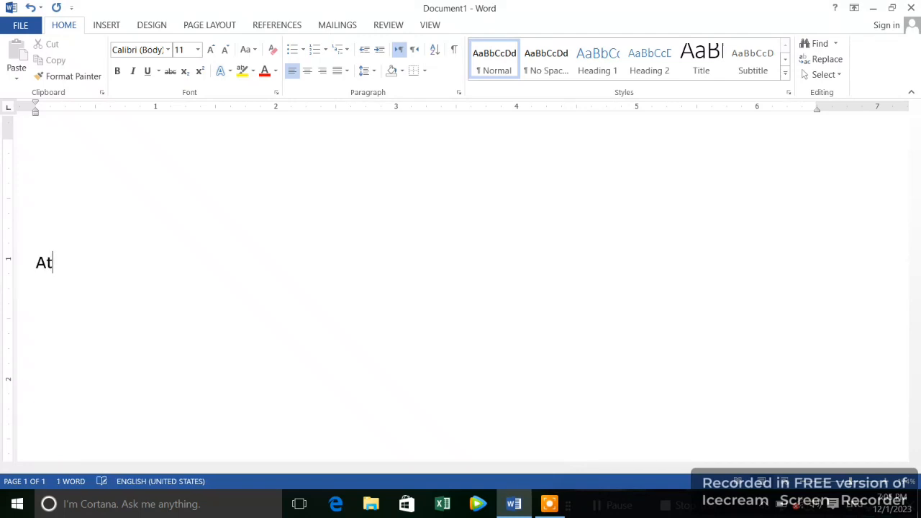
text(if TEc)
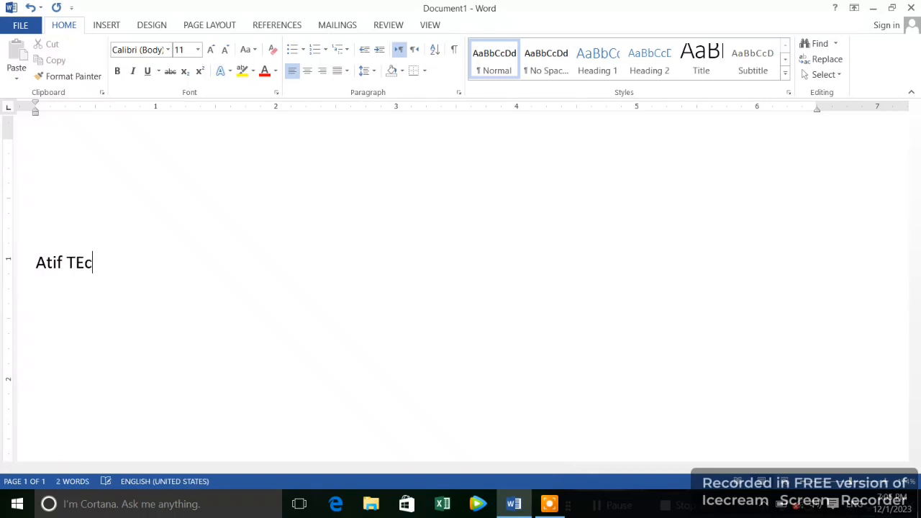
key(BackSpace)
key(BackSpace)
text(echnical)
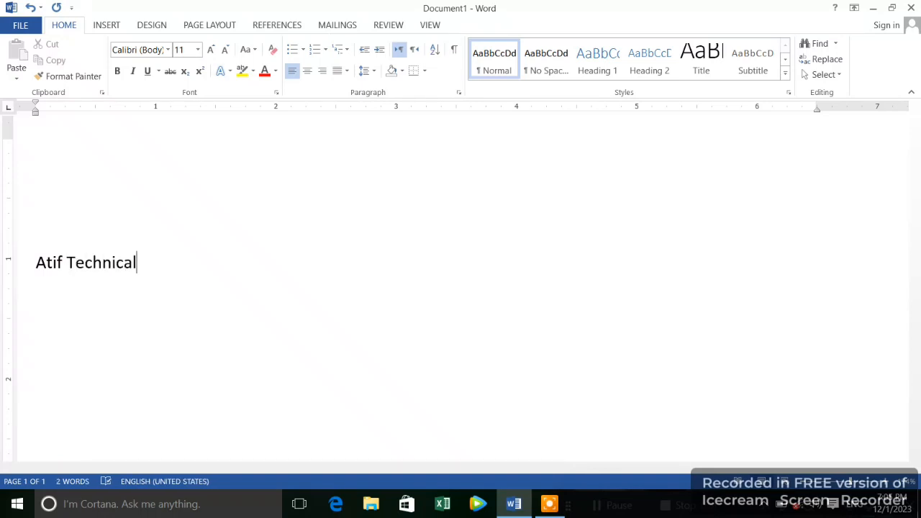
Centre all the document text and enlarge it to 36 pt.
key(ctrl+a)
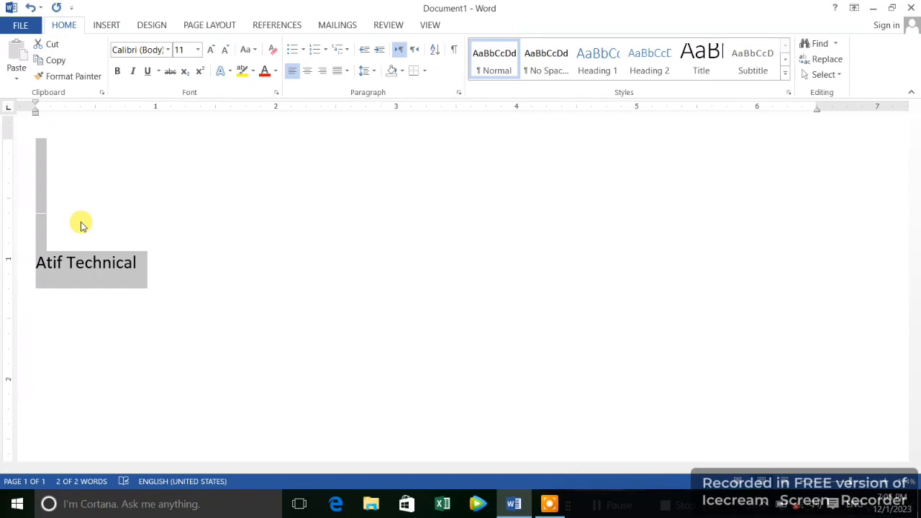
key(ctrl+shift+period)
key(ctrl+shift+period)
key(ctrl+shift+period)
key(ctrl+shift+period)
key(ctrl+shift+period)
key(ctrl+shift+period)
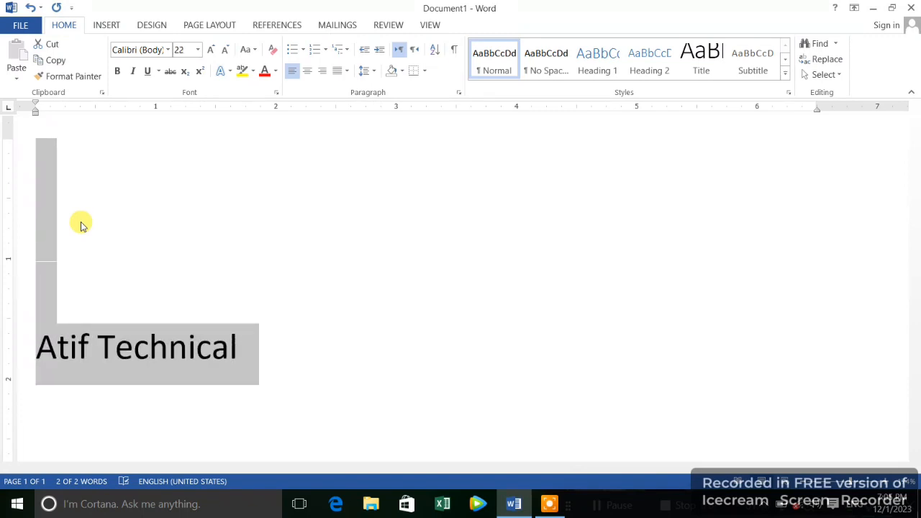
key(ctrl+e)
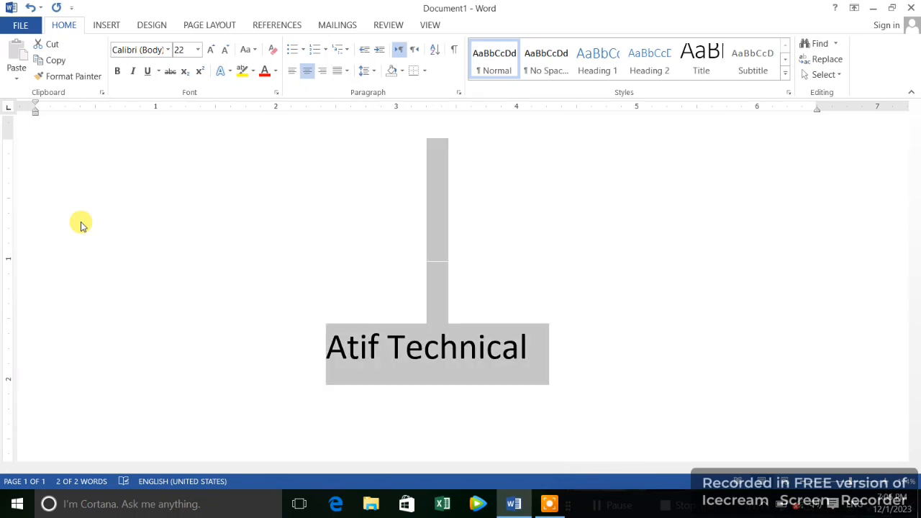
key(ctrl+shift+period)
key(ctrl+shift+period)
key(ctrl+shift+period)
key(ctrl+shift+period)
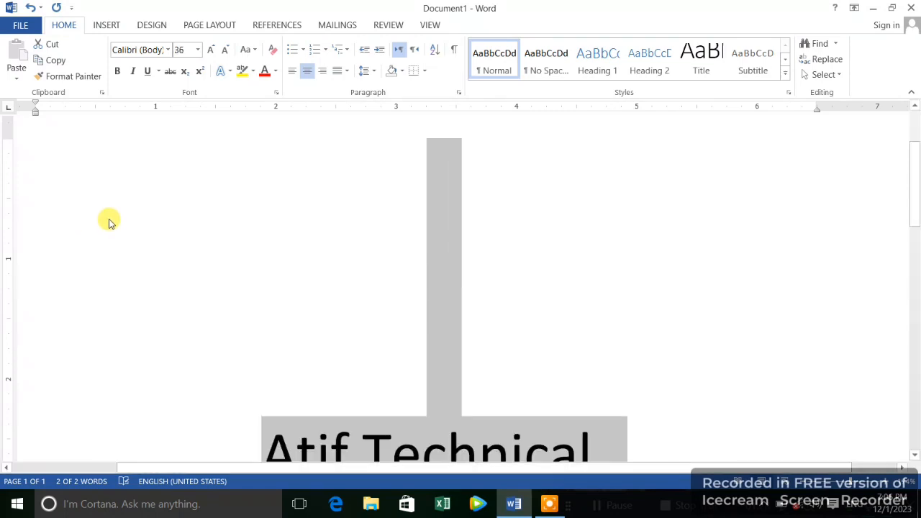
Apply the reflection text effect to the selected text, using the middle variation of the second row.
scroll(105, 211, down, 3)
scroll(105, 212, down, 2)
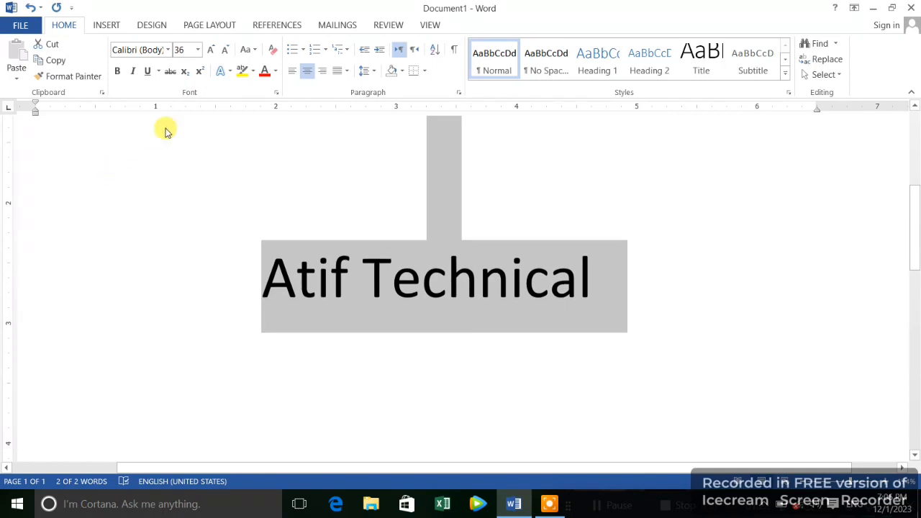
click(228, 75)
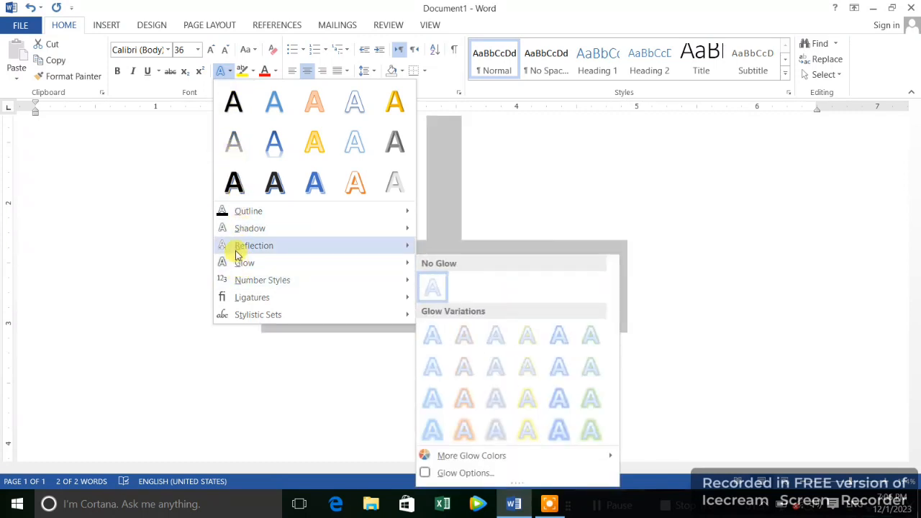
mouse_move(238, 252)
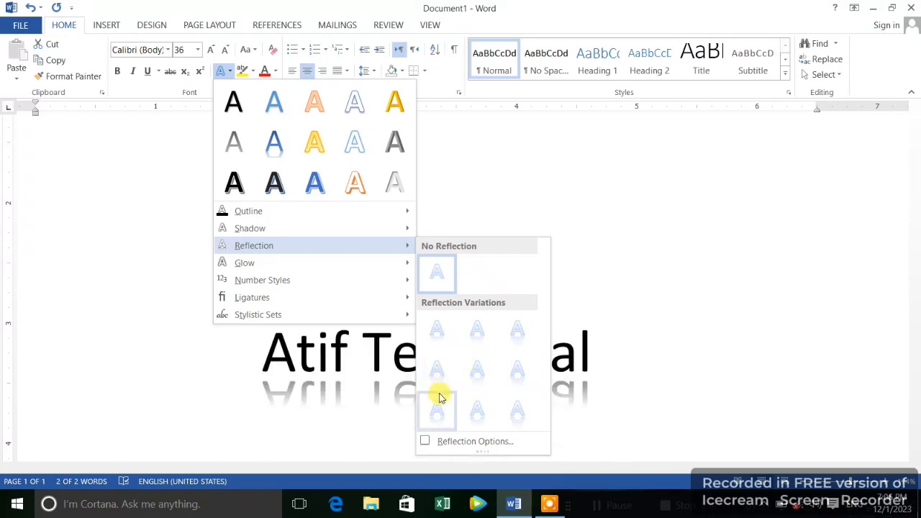
click(472, 376)
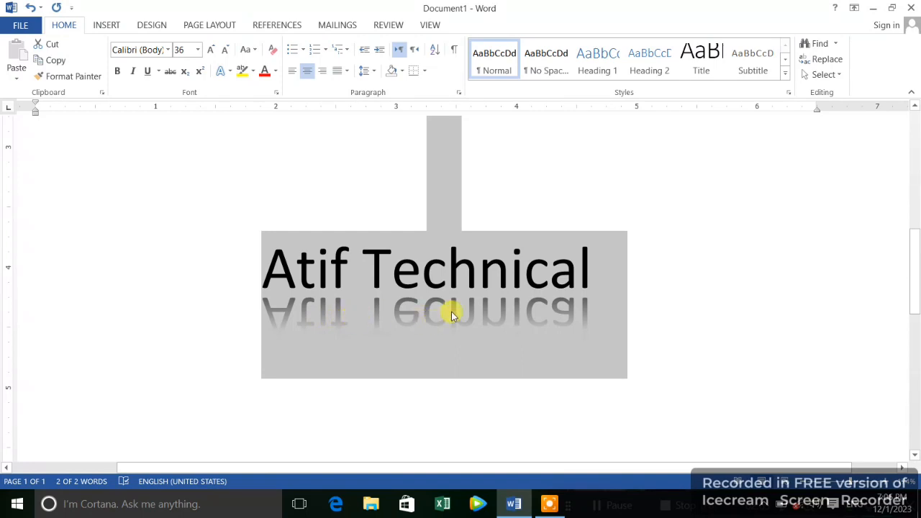
Open the detailed reflection options and apply the preset "Full Reflection, 4 pt offset" to the selected text.
click(222, 71)
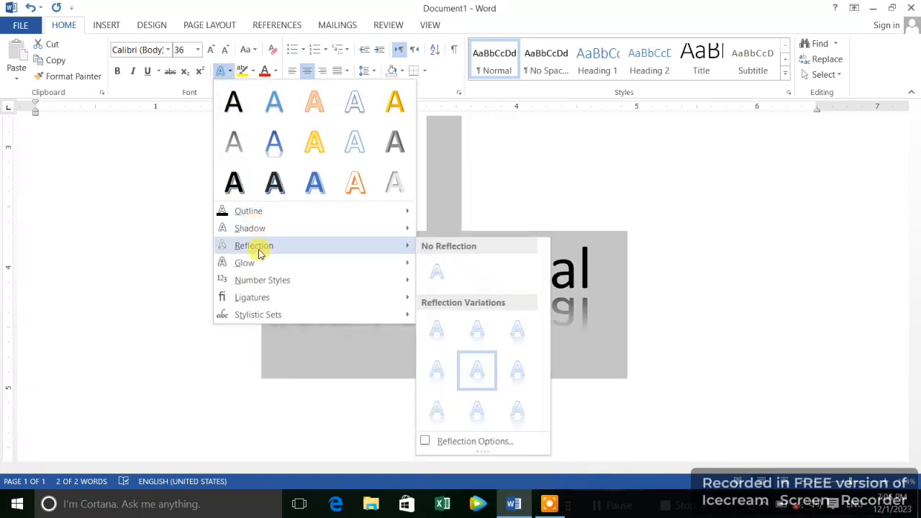
mouse_move(407, 263)
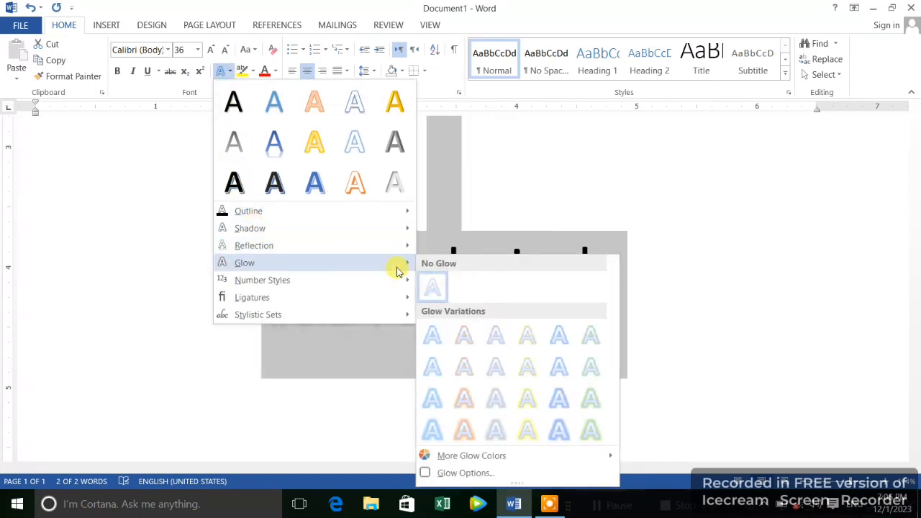
mouse_move(382, 246)
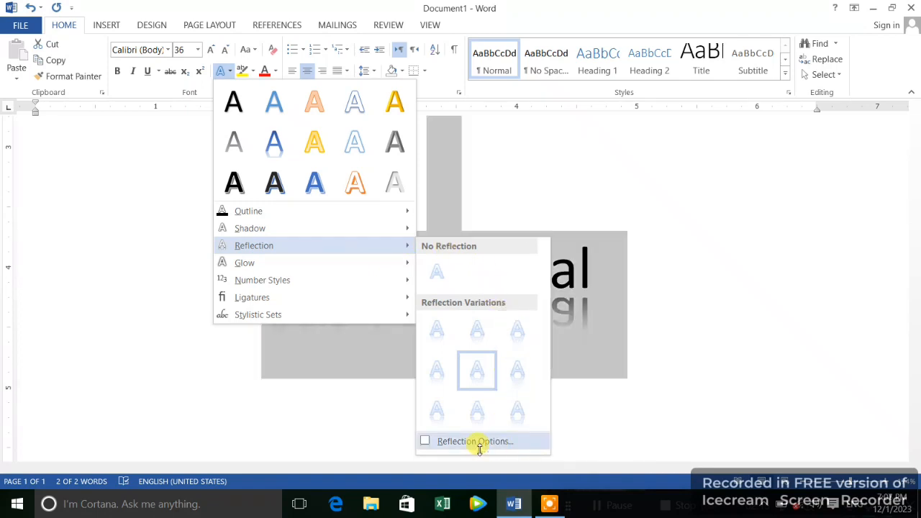
click(431, 441)
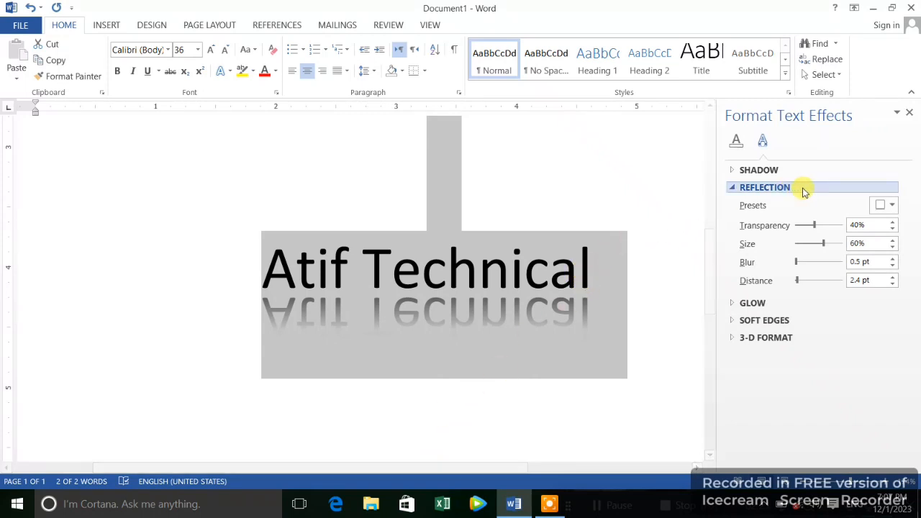
click(889, 206)
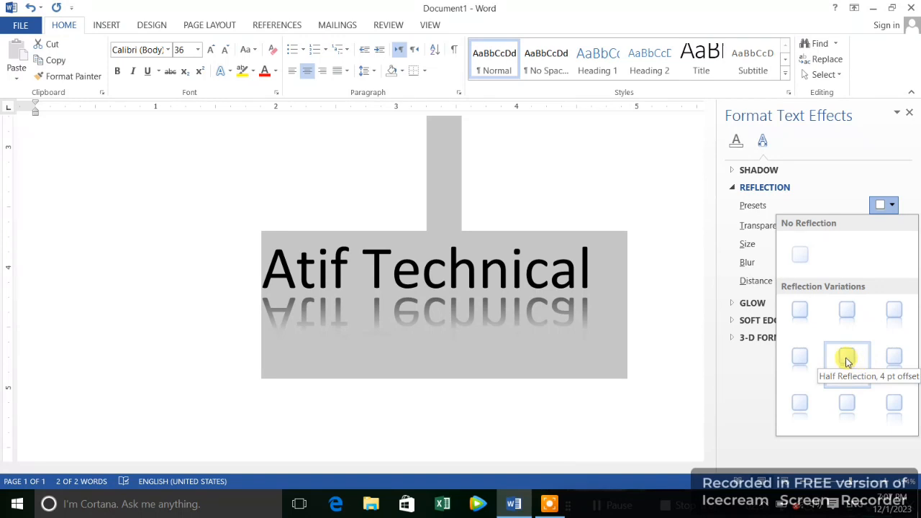
click(883, 356)
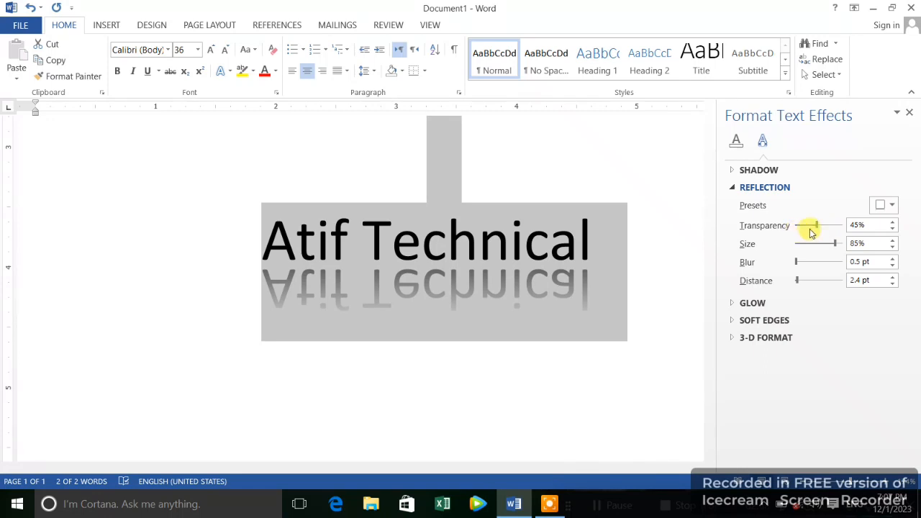
Set the text reflection's transparency to 46% and its size to 54%.
mouse_move(816, 225)
mouse_down()
mouse_move(787, 228)
mouse_move(848, 221)
mouse_move(794, 229)
mouse_move(807, 226)
mouse_up()
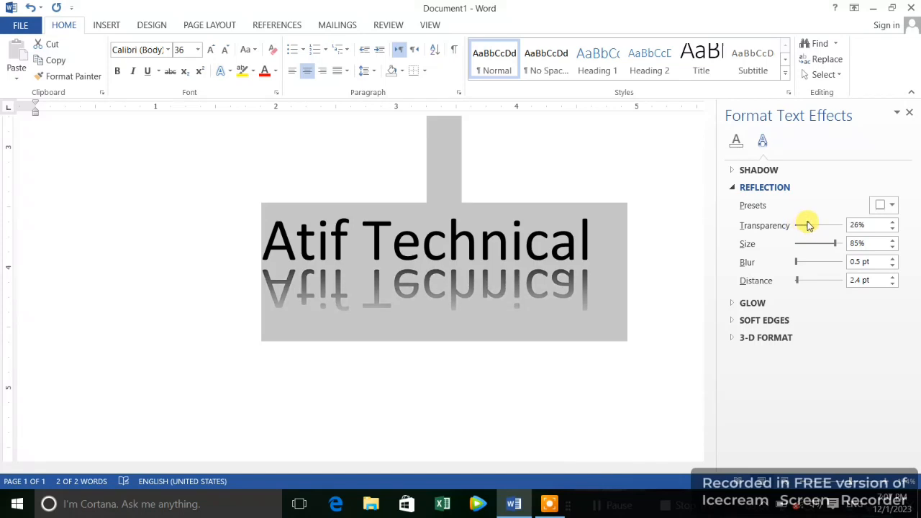
mouse_move(807, 226)
mouse_down()
mouse_move(794, 229)
mouse_move(816, 225)
mouse_up()
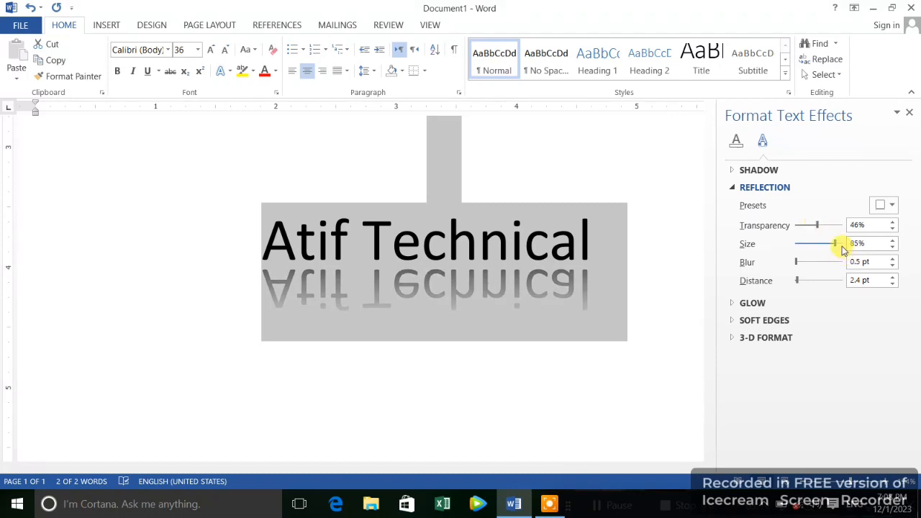
mouse_move(838, 247)
mouse_down()
mouse_move(807, 245)
mouse_move(843, 230)
mouse_move(816, 240)
mouse_move(830, 240)
mouse_move(824, 244)
mouse_up()
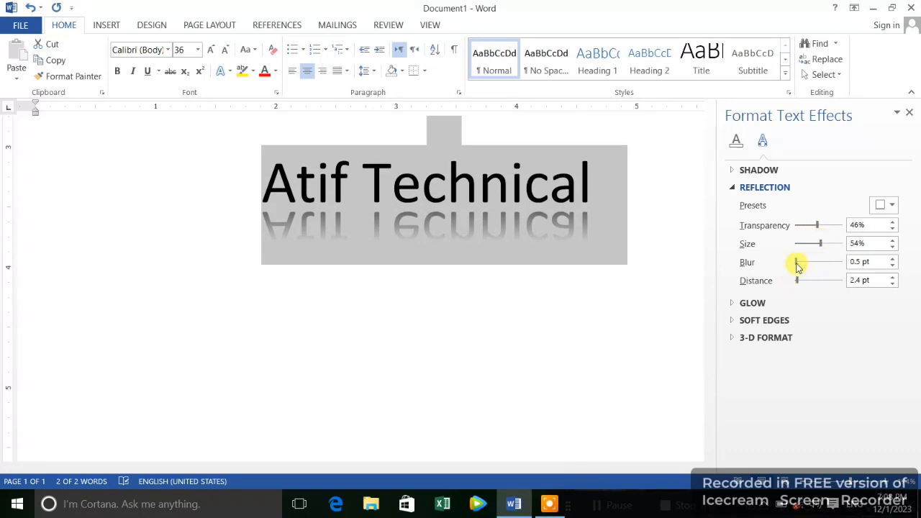
Set the text reflection's blur to 0 pt and its distance to 7 pt, and close the effect settings.
mouse_move(797, 262)
mouse_down()
mouse_move(823, 264)
mouse_move(792, 266)
mouse_up()
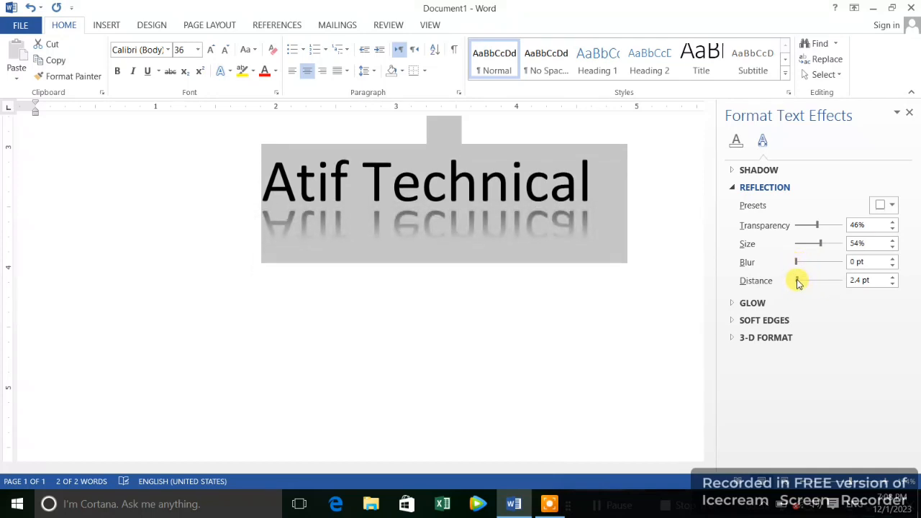
mouse_move(797, 281)
mouse_down()
mouse_move(805, 280)
mouse_move(786, 282)
mouse_move(801, 280)
mouse_up()
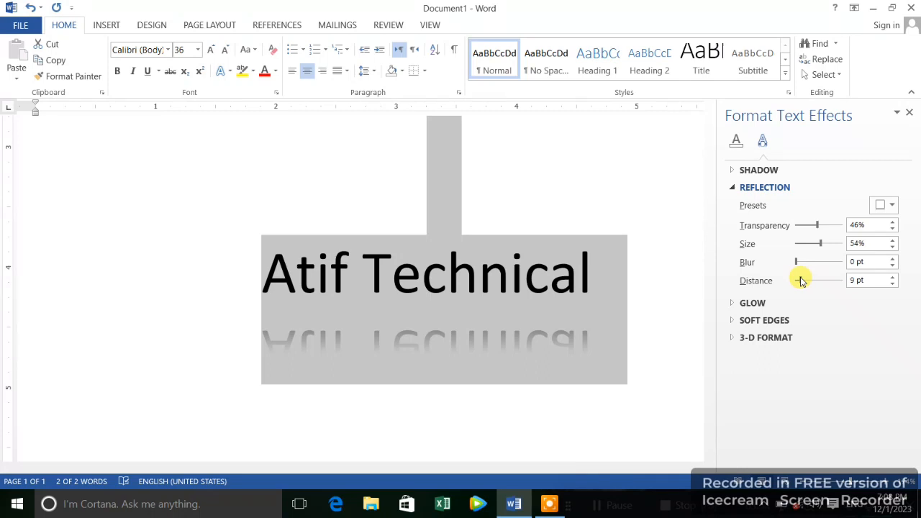
drag(801, 281, 797, 281)
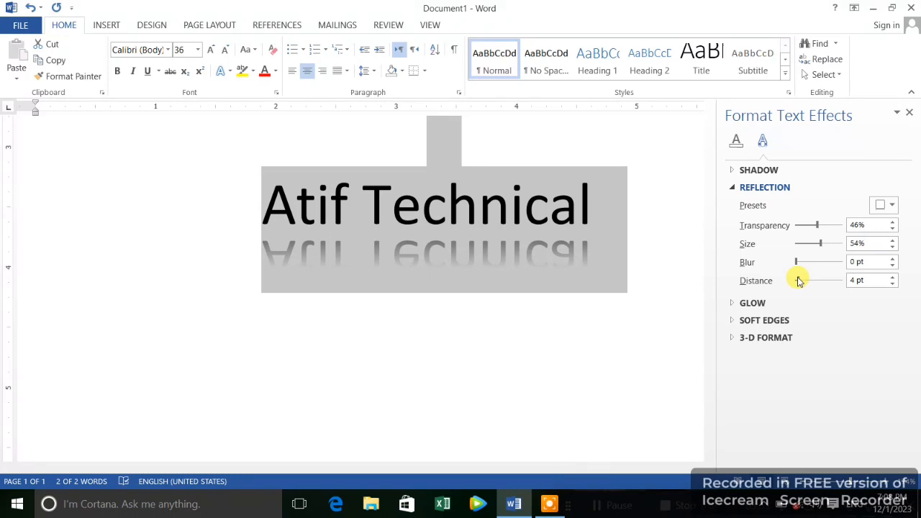
drag(797, 281, 801, 279)
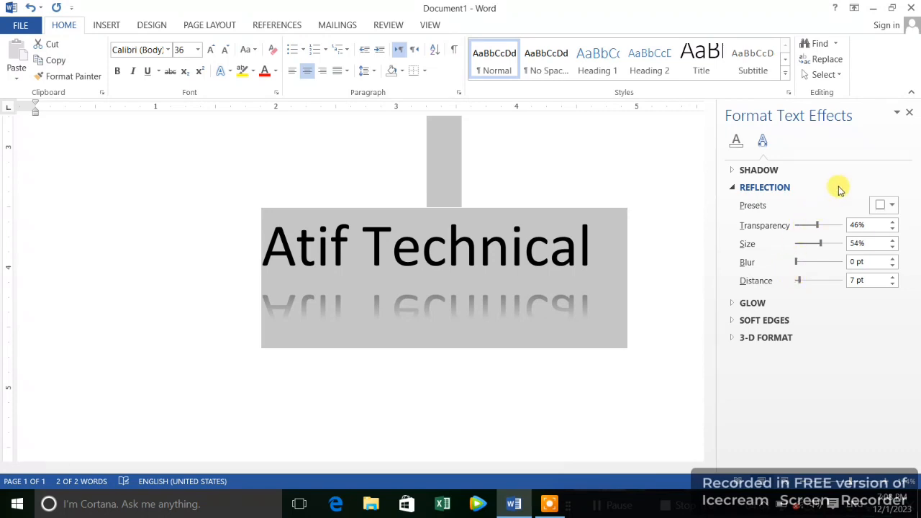
click(909, 115)
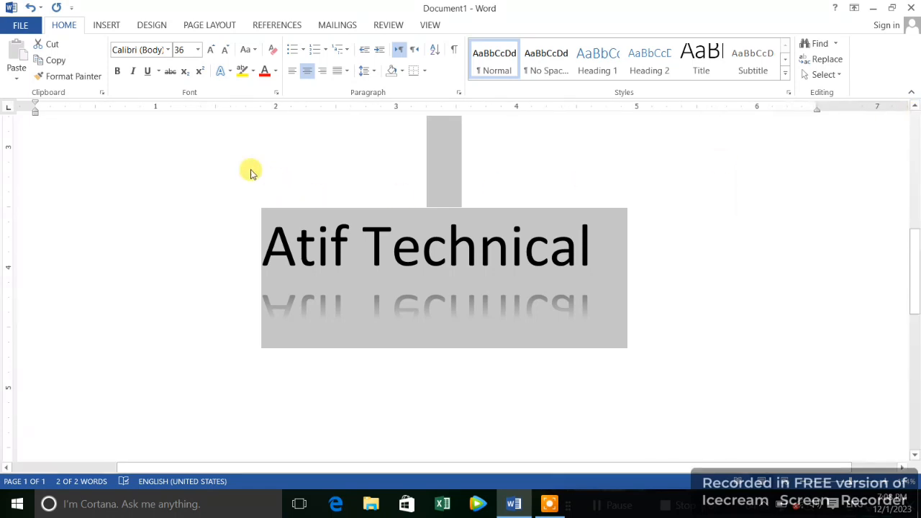
Apply the orange glow variation from the third row to the selected text.
click(227, 73)
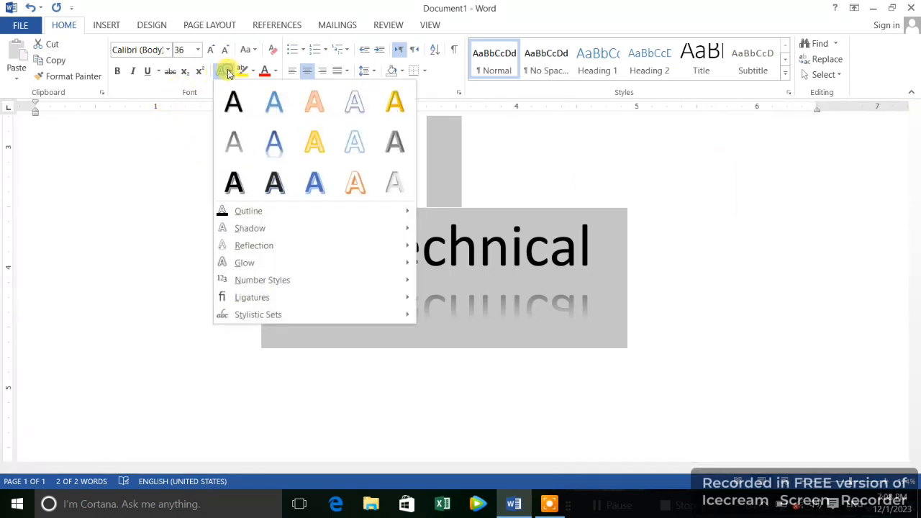
mouse_move(245, 262)
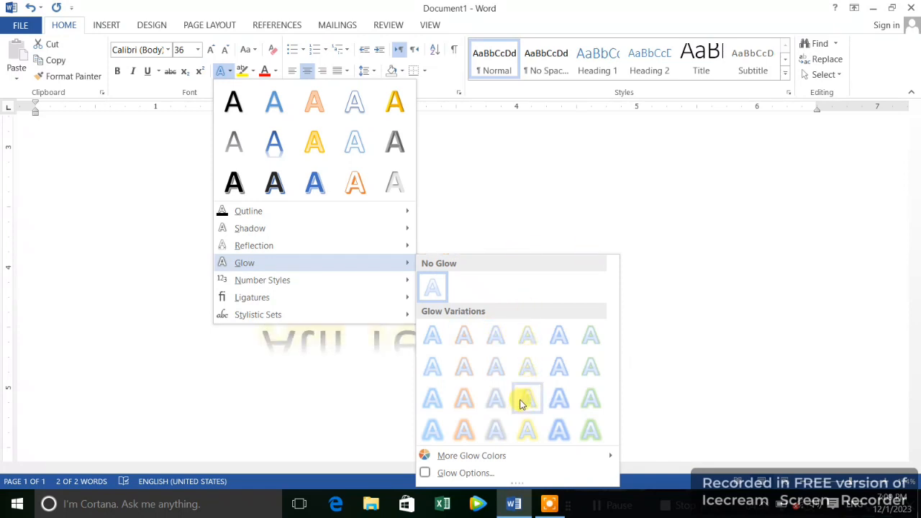
click(463, 401)
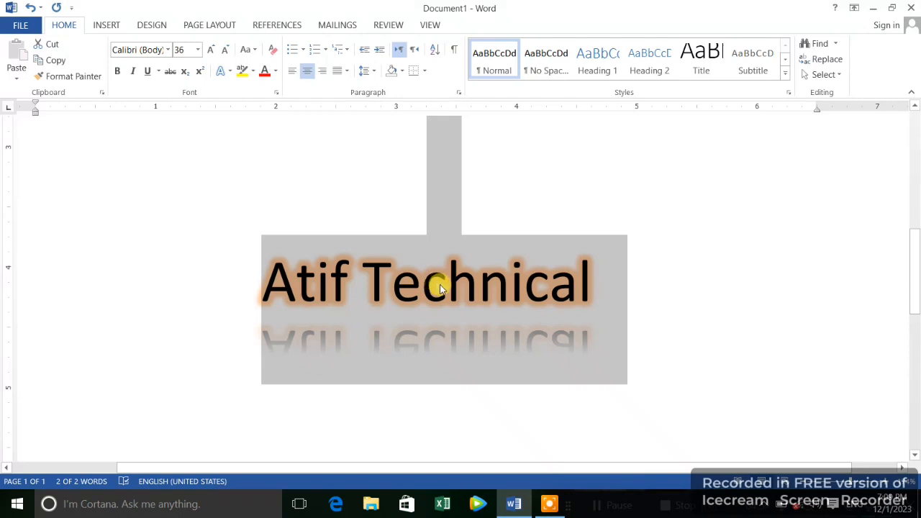
Recolour the text's glow with the base orange theme colour from the additional glow colours.
click(227, 72)
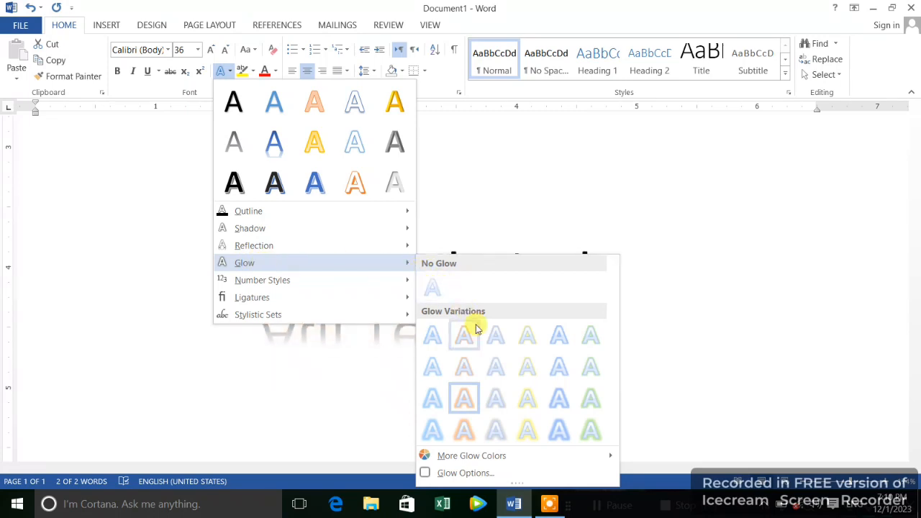
mouse_move(487, 460)
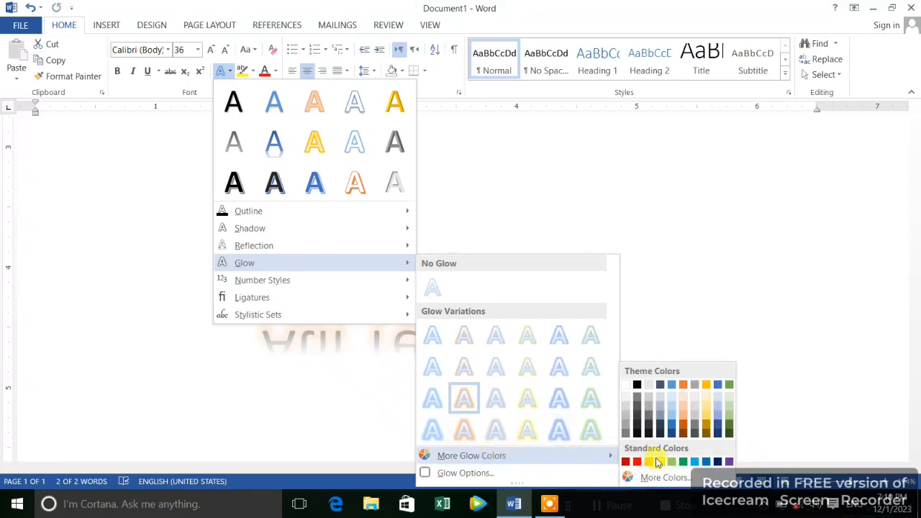
click(683, 385)
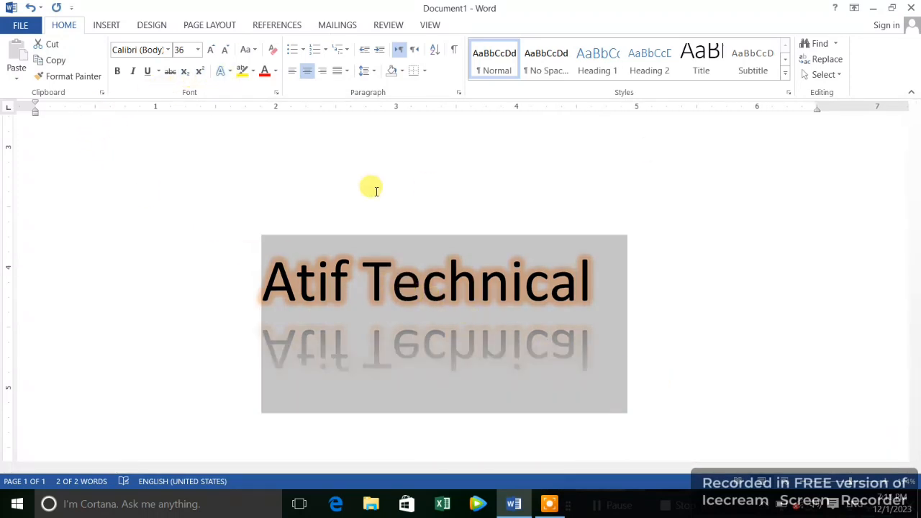
Apply the Default number style to the selected title text.
click(230, 71)
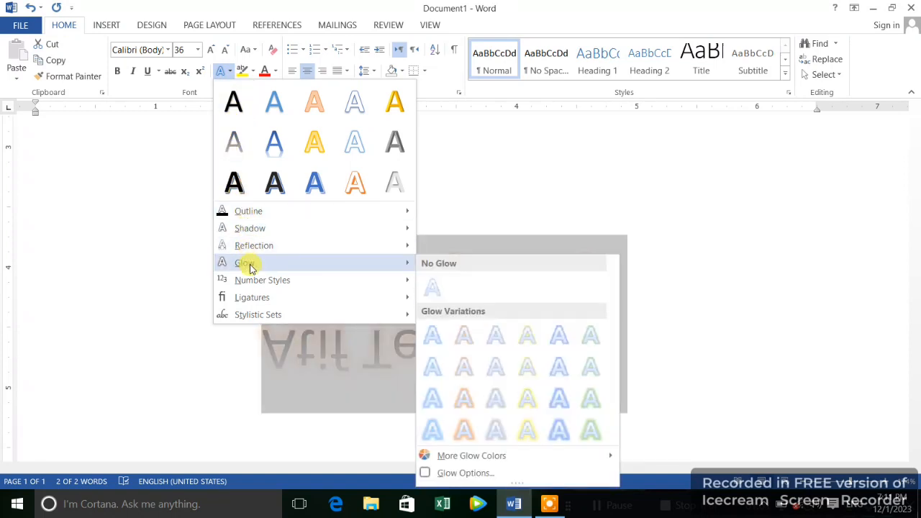
mouse_move(242, 280)
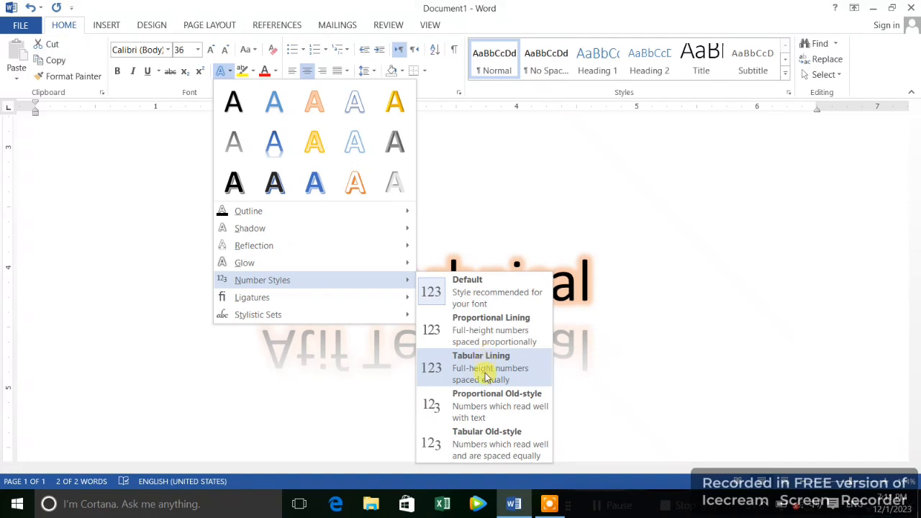
click(463, 294)
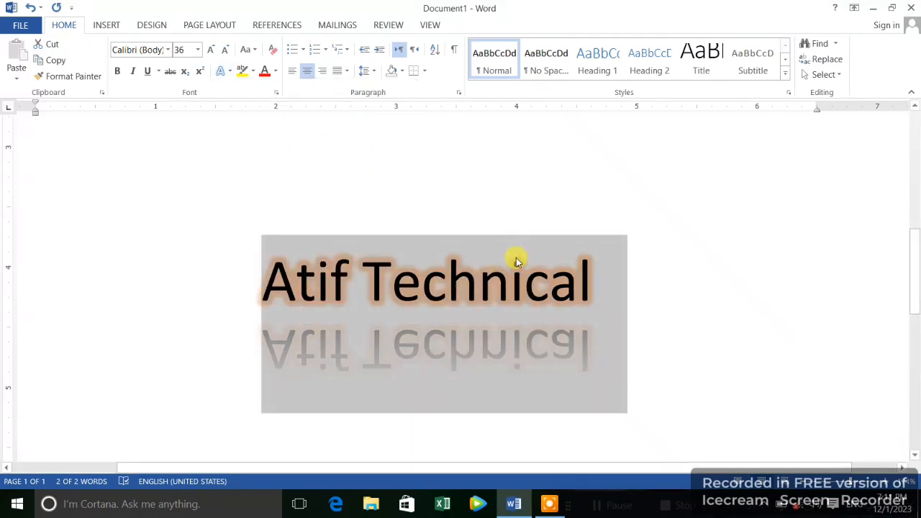
click(599, 282)
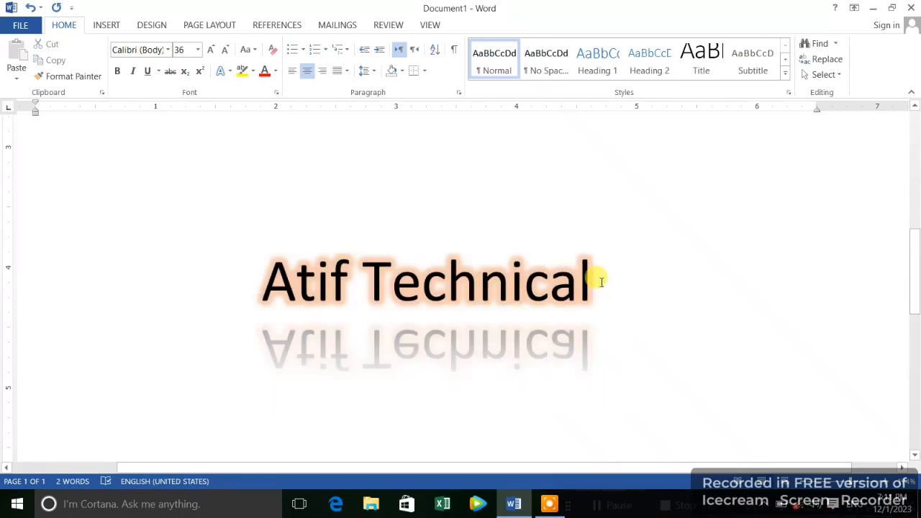
key(BackSpace)
key(BackSpace)
key(BackSpace)
key(BackSpace)
key(BackSpace)
key(BackSpace)
key(BackSpace)
key(BackSpace)
key(BackSpace)
key(BackSpace)
key(BackSpace)
key(BackSpace)
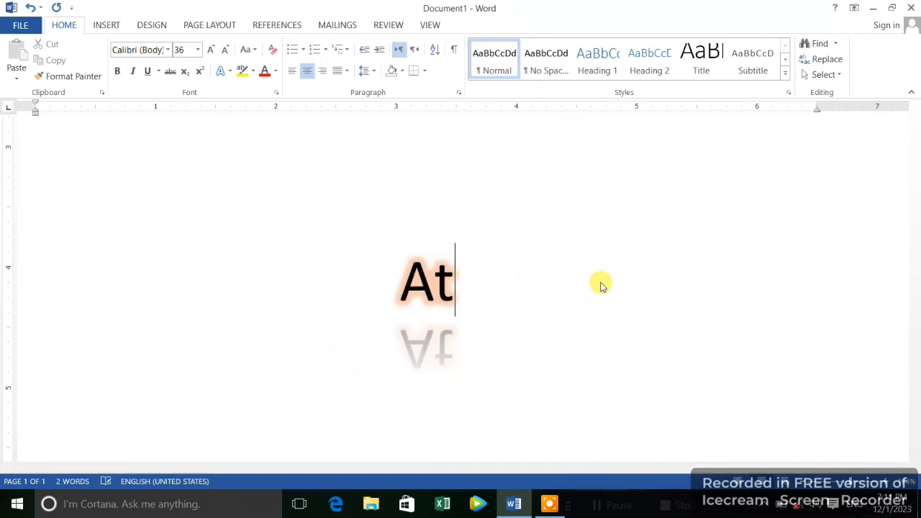
key(BackSpace)
key(BackSpace)
key(BackSpace)
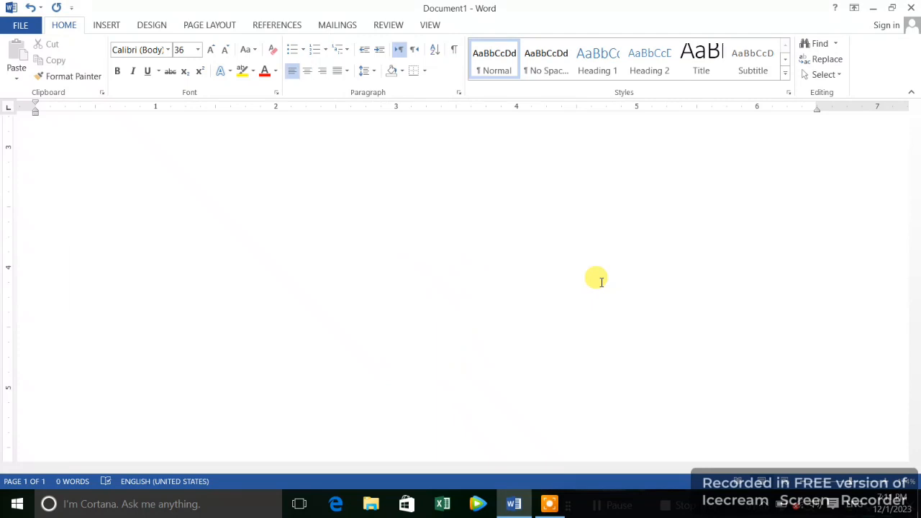
text(12)
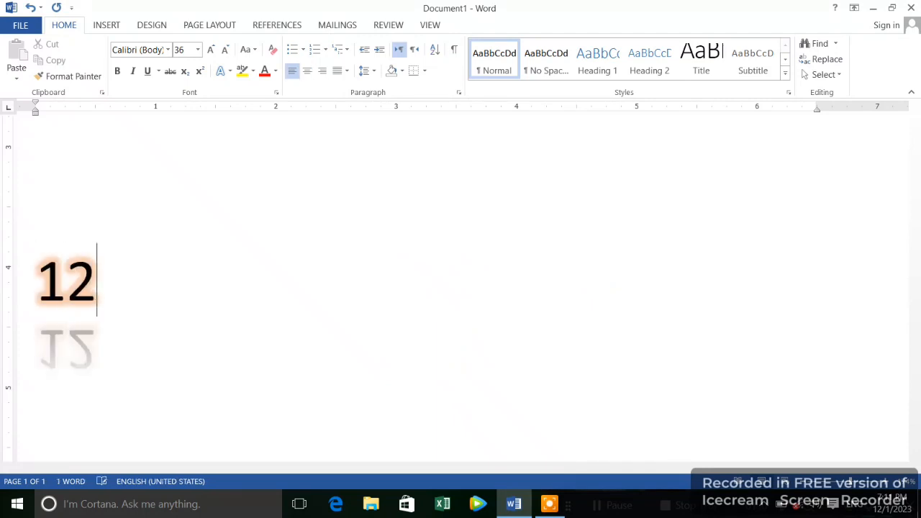
text(235994594)
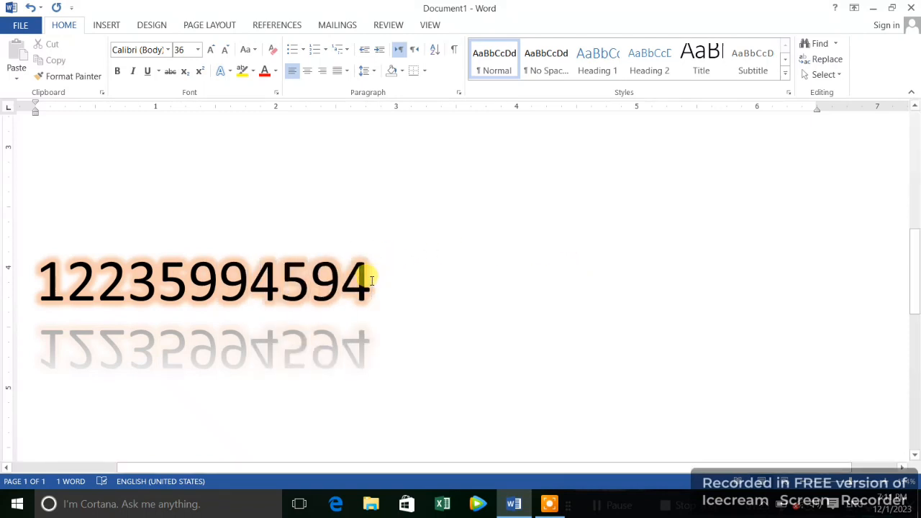
Select the whole sample number and change its font to the Times New Roman headings theme font.
click(324, 281)
double_click(324, 281)
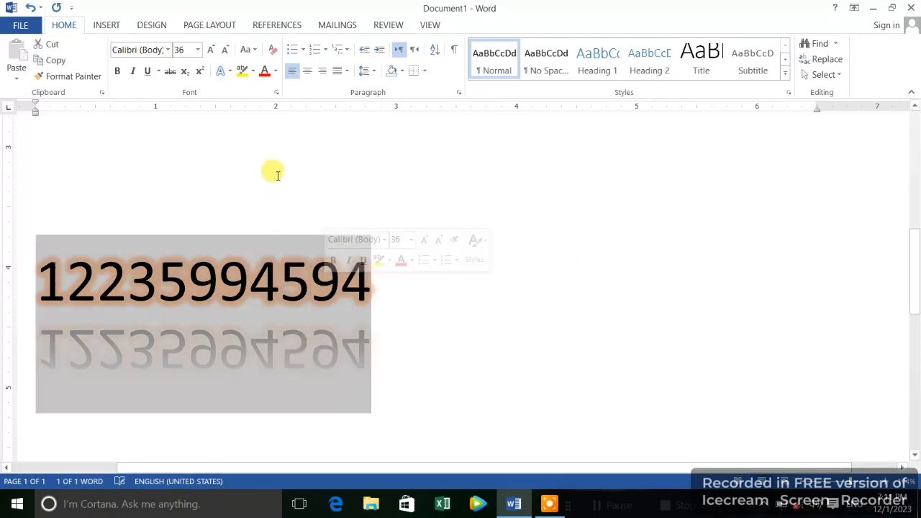
click(230, 73)
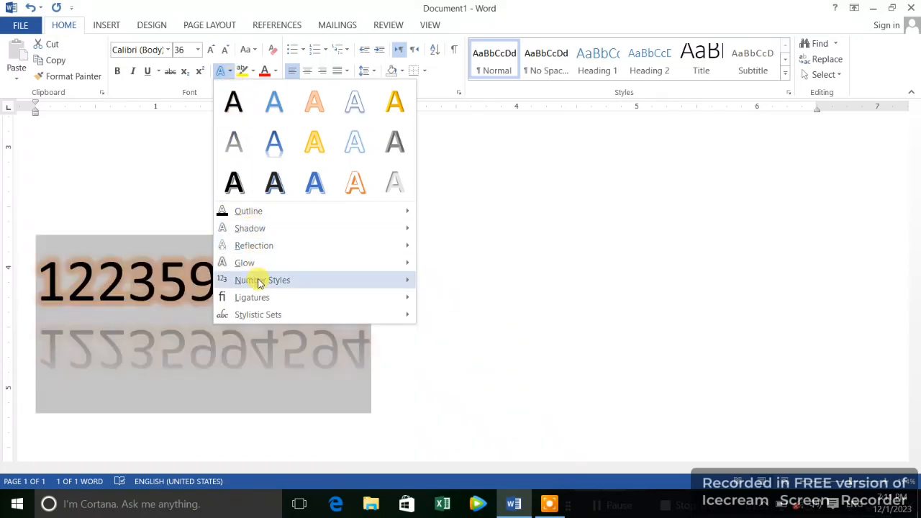
mouse_move(281, 280)
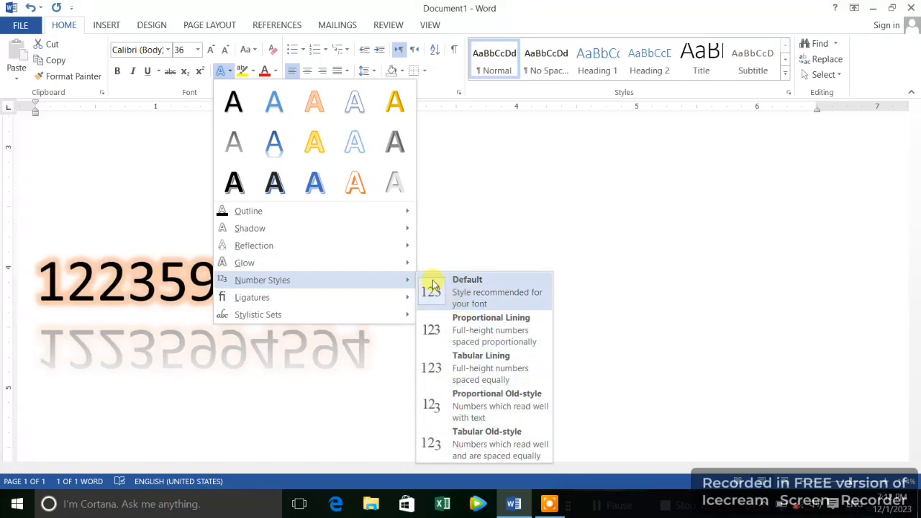
click(168, 51)
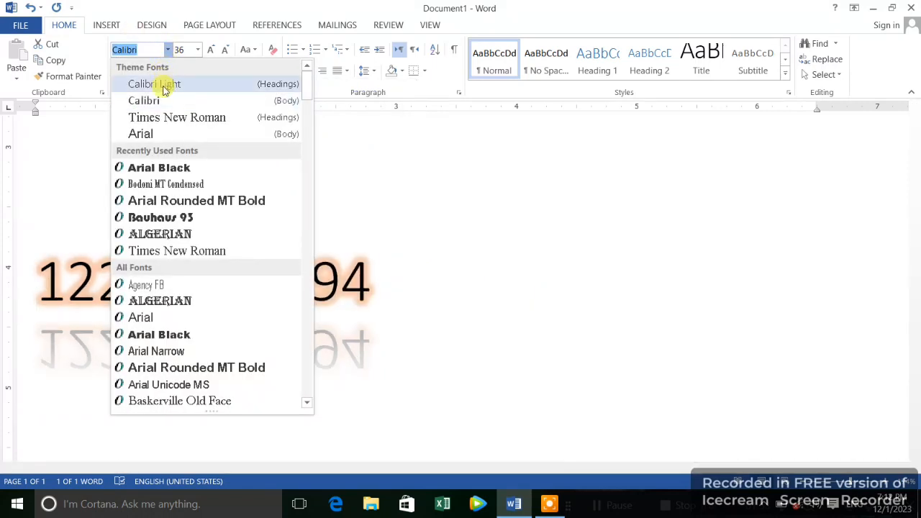
click(158, 118)
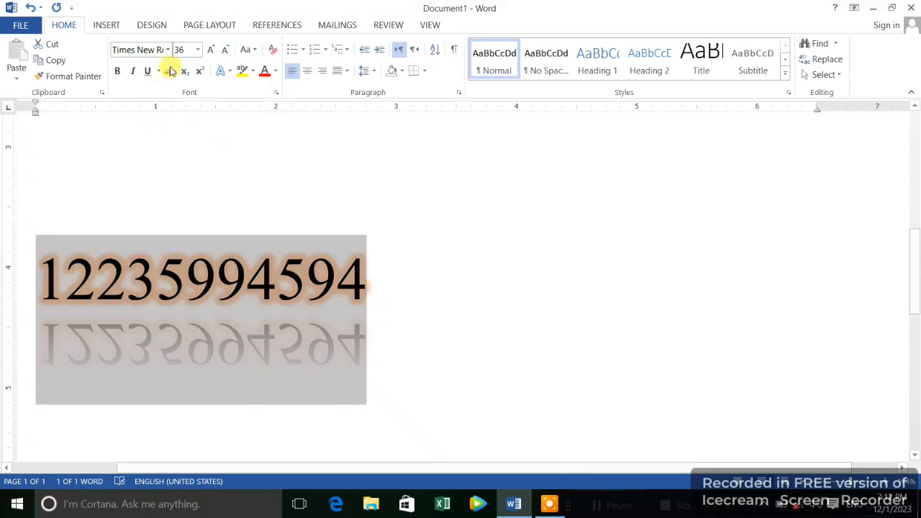
Apply the Proportional Old-style number style to the selected sample number.
click(221, 71)
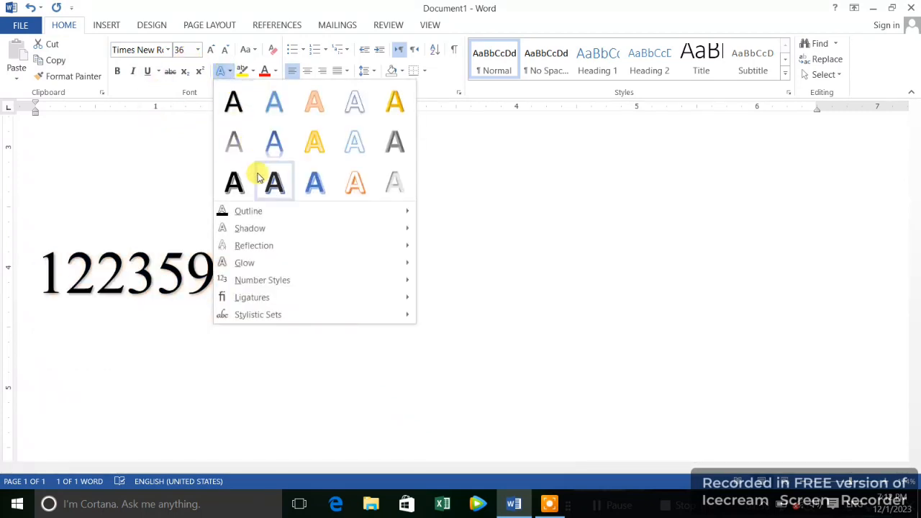
mouse_move(311, 288)
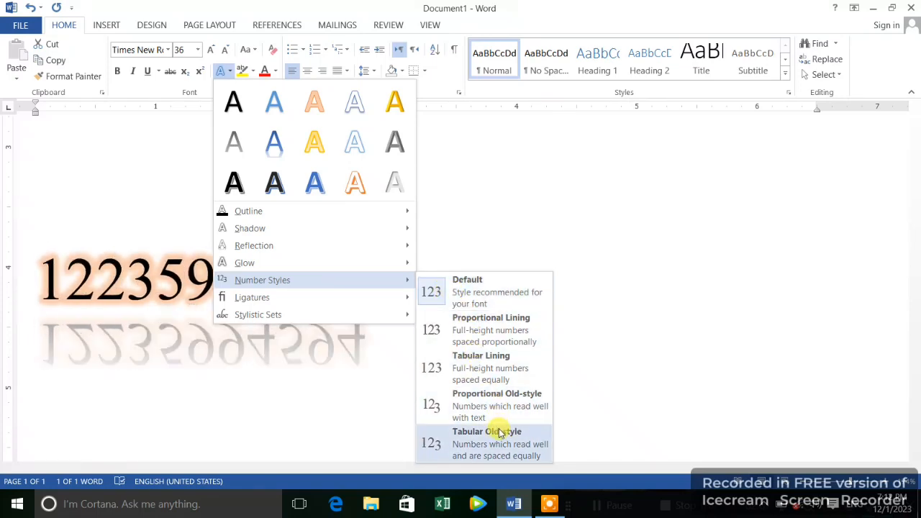
click(479, 415)
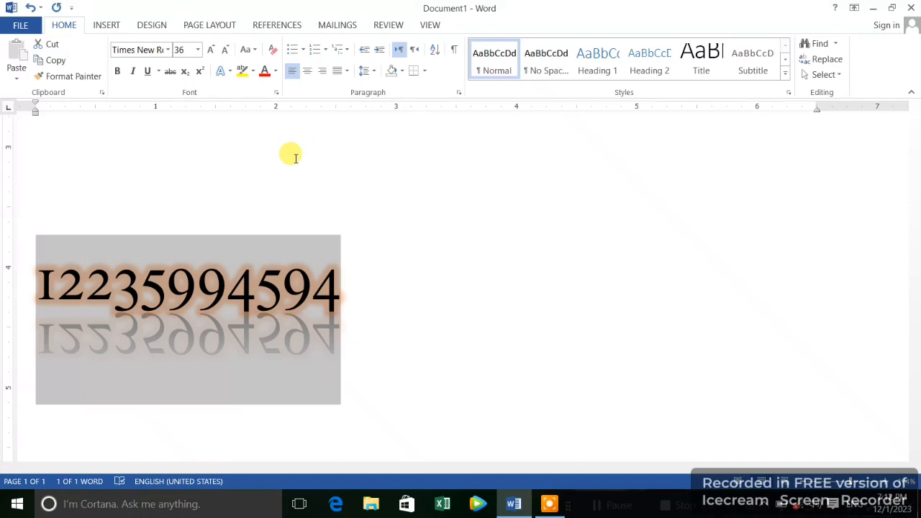
click(547, 504)
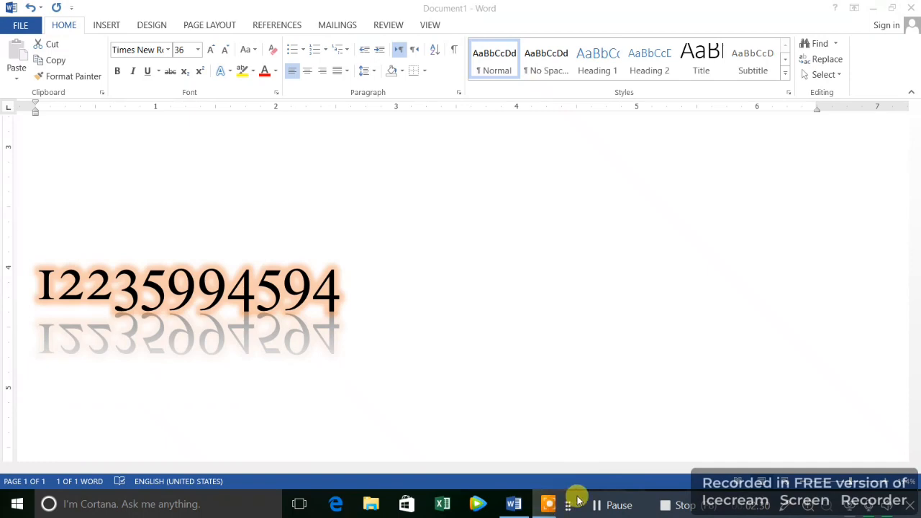